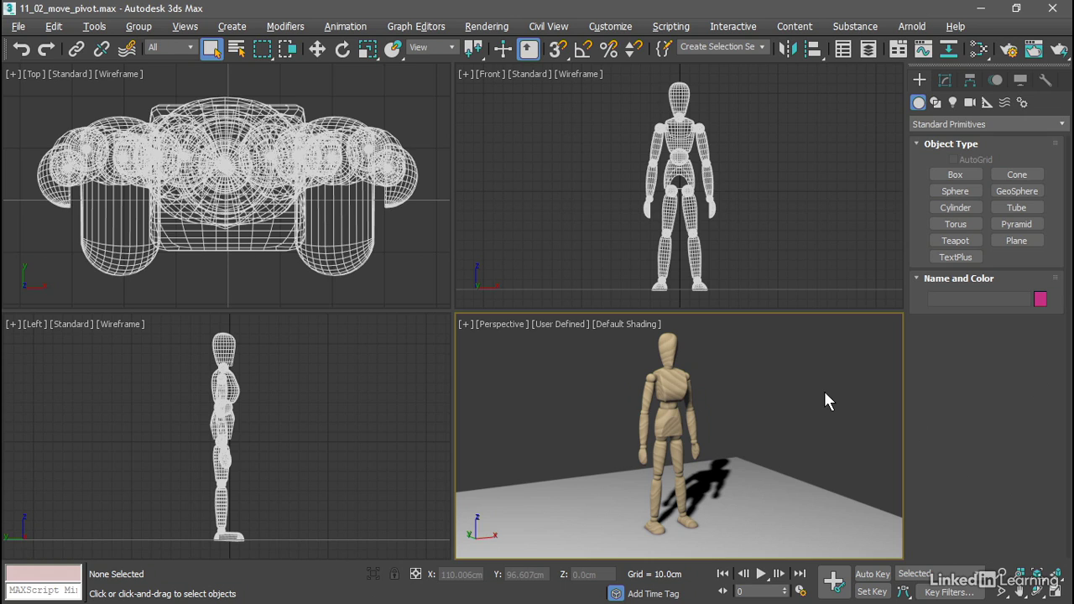
# Select the mannequin's right upper arm ("shoulder right") with the Move tool and frame it in the perspective view.
pyautogui.click(650, 393)
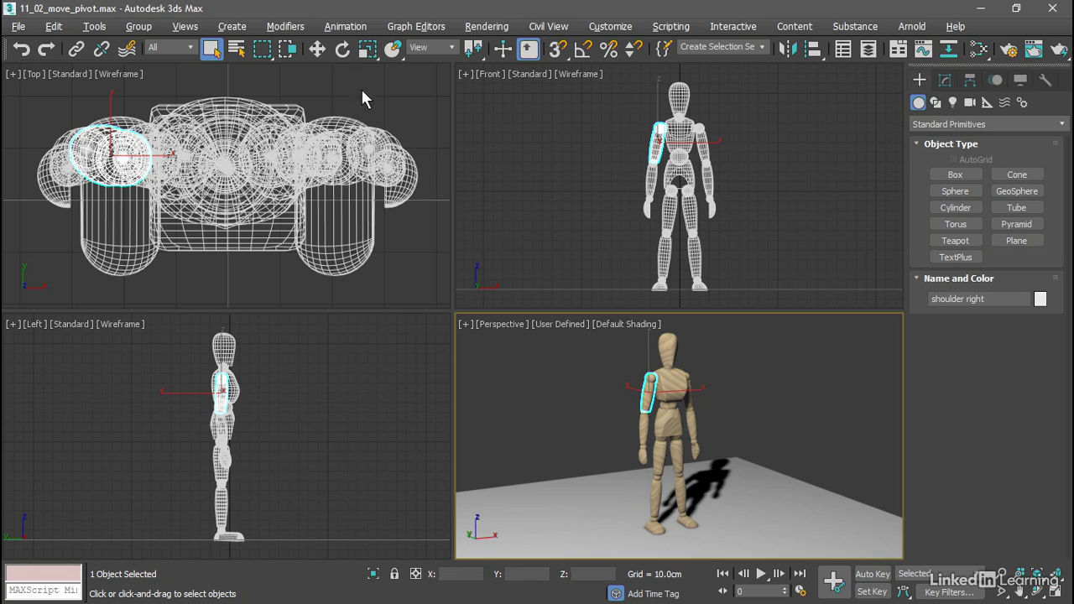
pyautogui.click(317, 48)
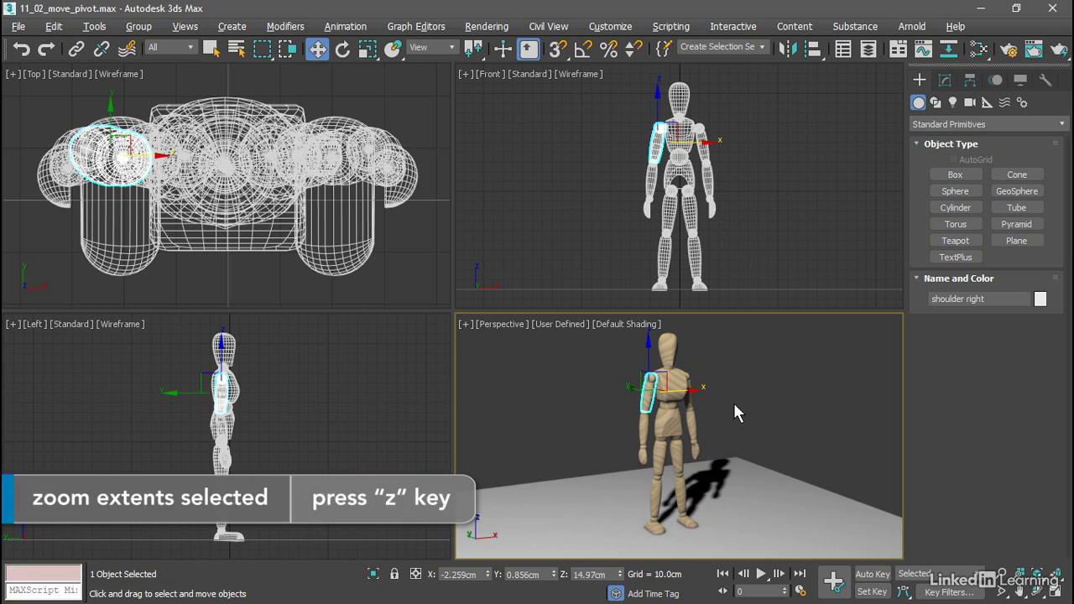
pyautogui.press('z')
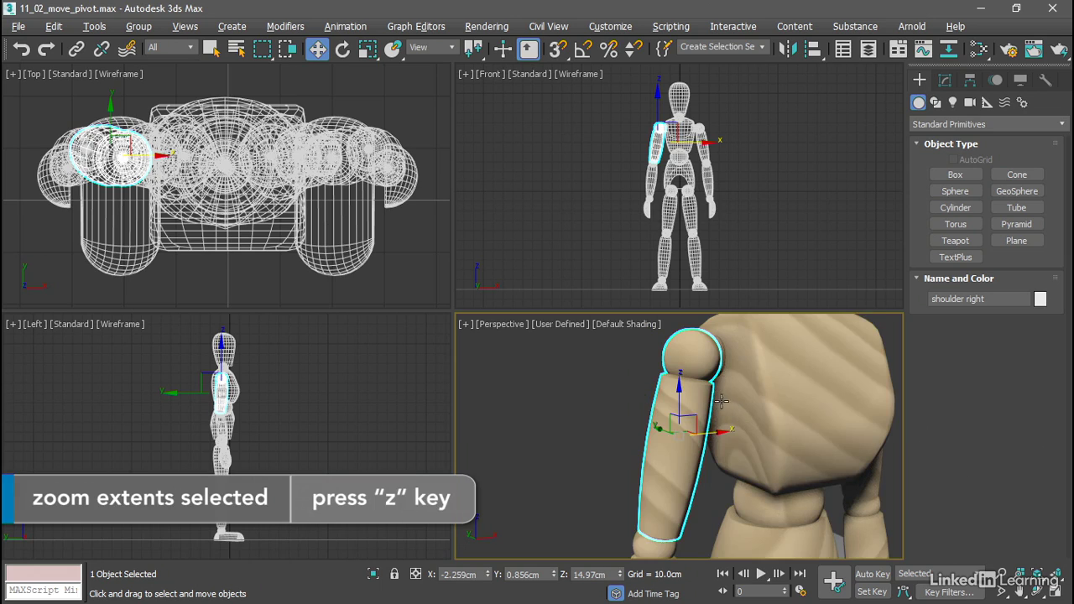
# Try rotating the right upper arm about -31 degrees around its X axis and undo the rotation.
pyautogui.click(343, 49)
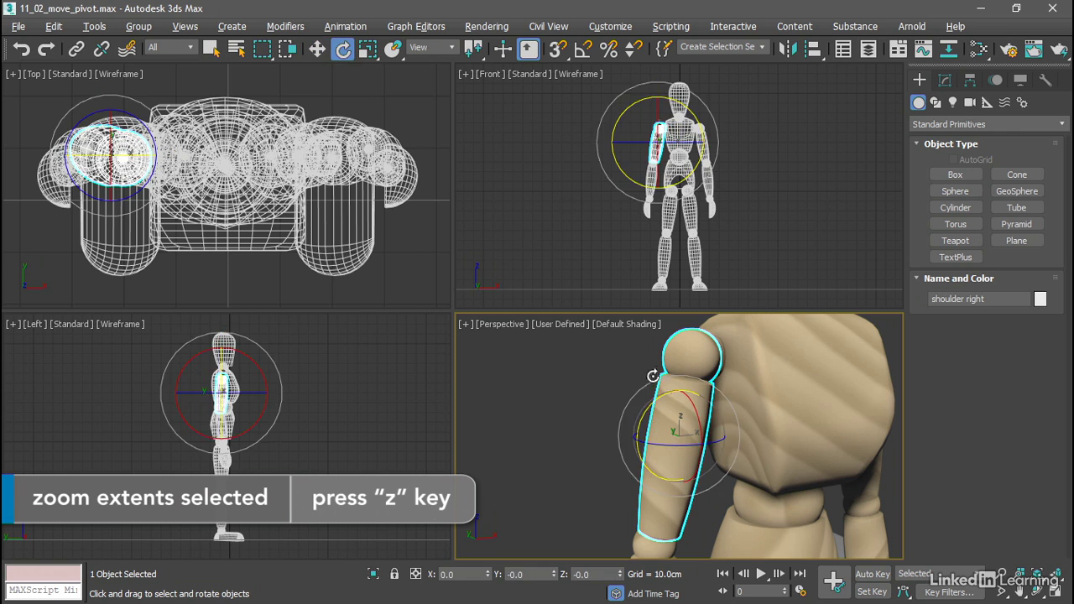
pyautogui.moveTo(703, 426); pyautogui.dragTo(667, 377)
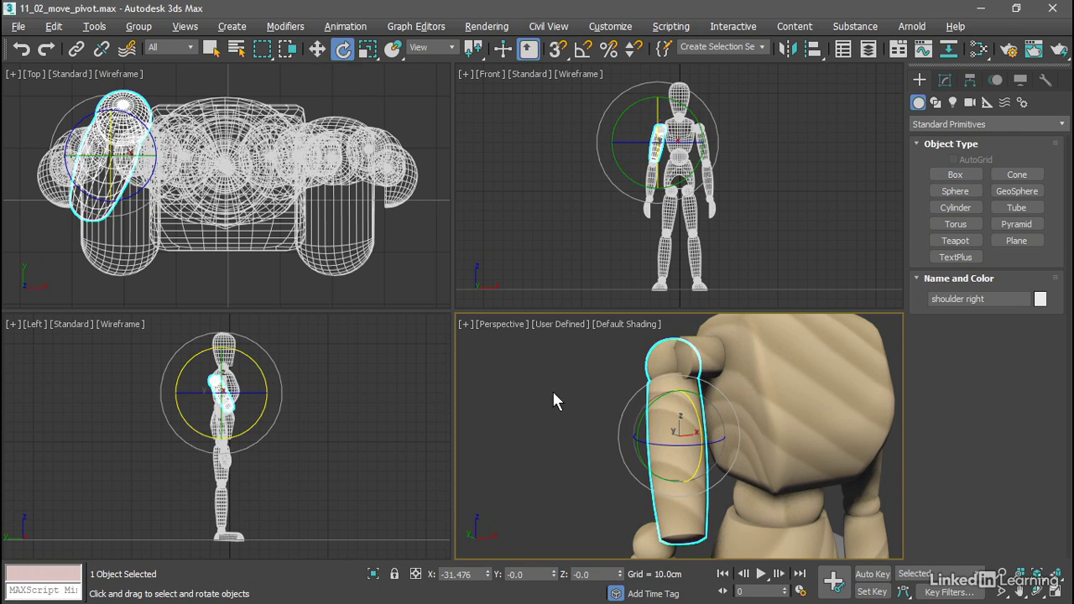
pyautogui.hotkey('ctrl', 'z')
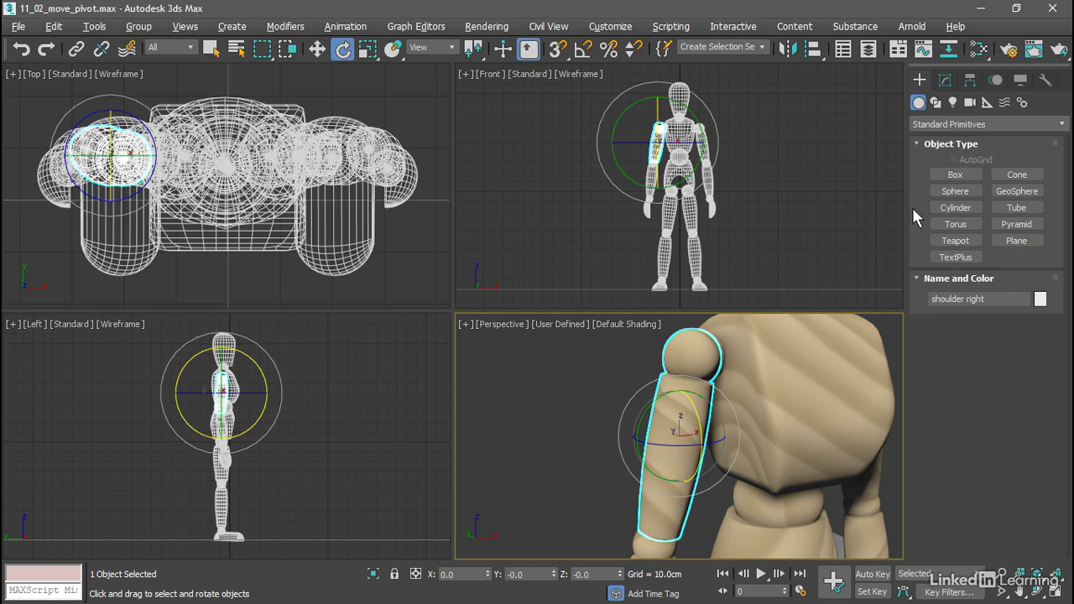
# Enable Affect Pivot Only for moving the right upper arm's pivot, and isolate the arm, framing it in all viewports.
pyautogui.click(971, 80)
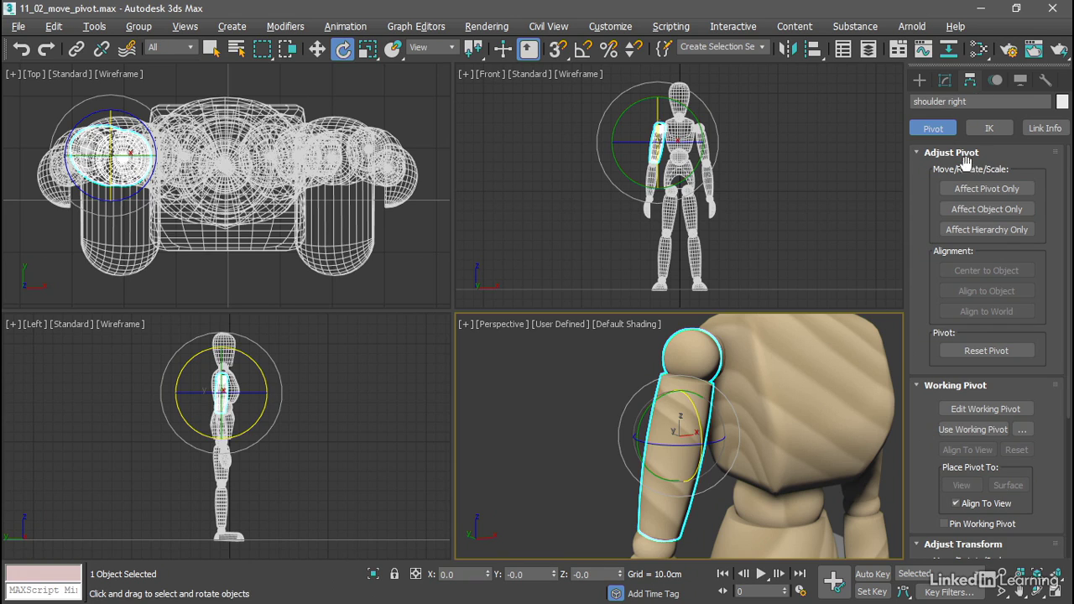
pyautogui.click(1019, 189)
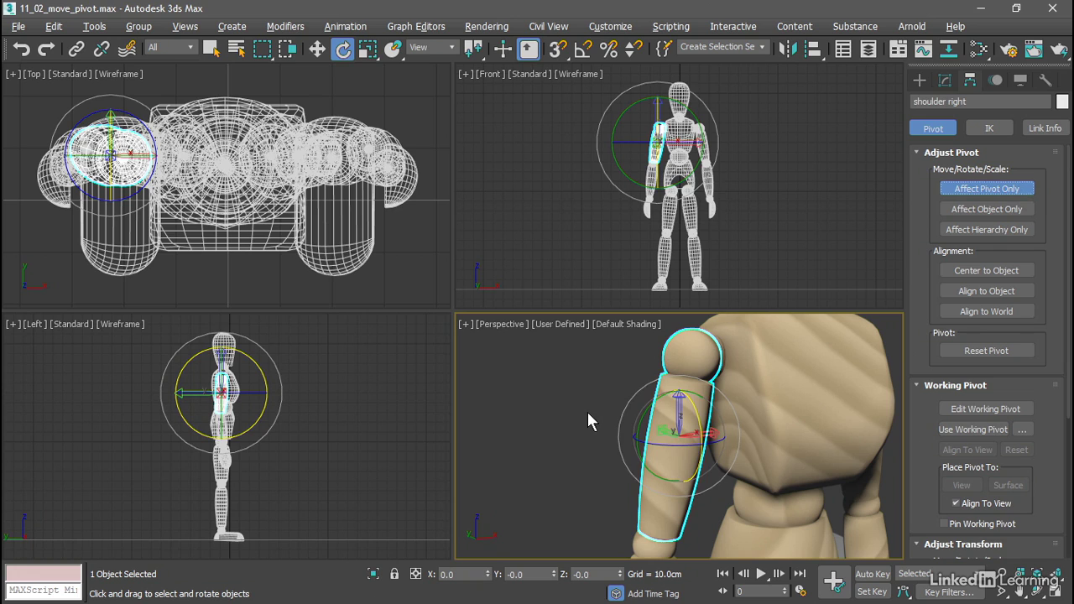
pyautogui.keyDown('alt'); pyautogui.moveTo(586, 412); pyautogui.dragTo(599, 418, button='middle'); pyautogui.keyUp('alt')
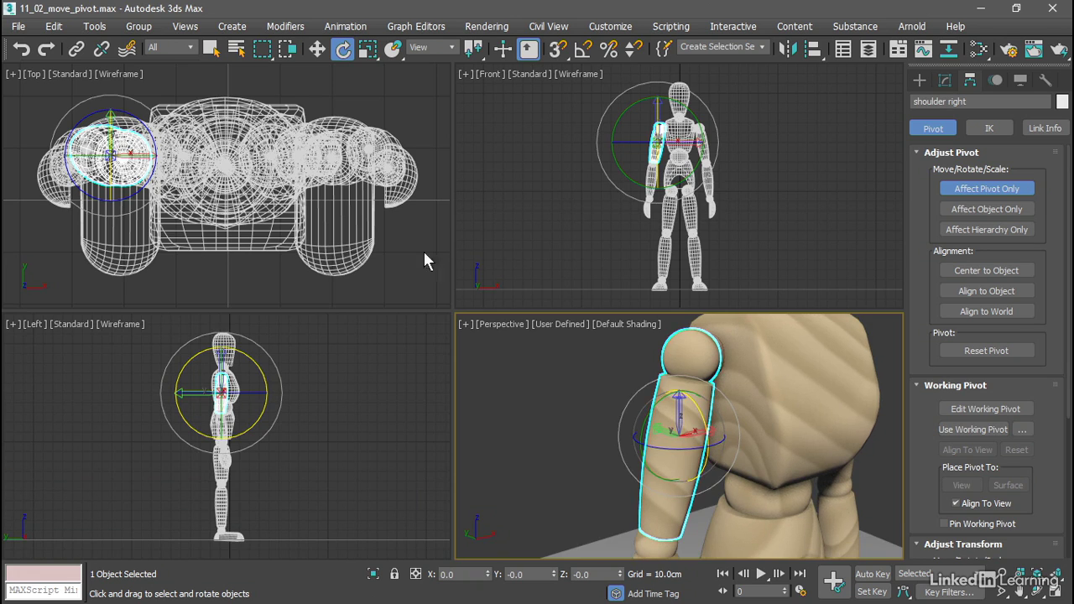
pyautogui.click(318, 48)
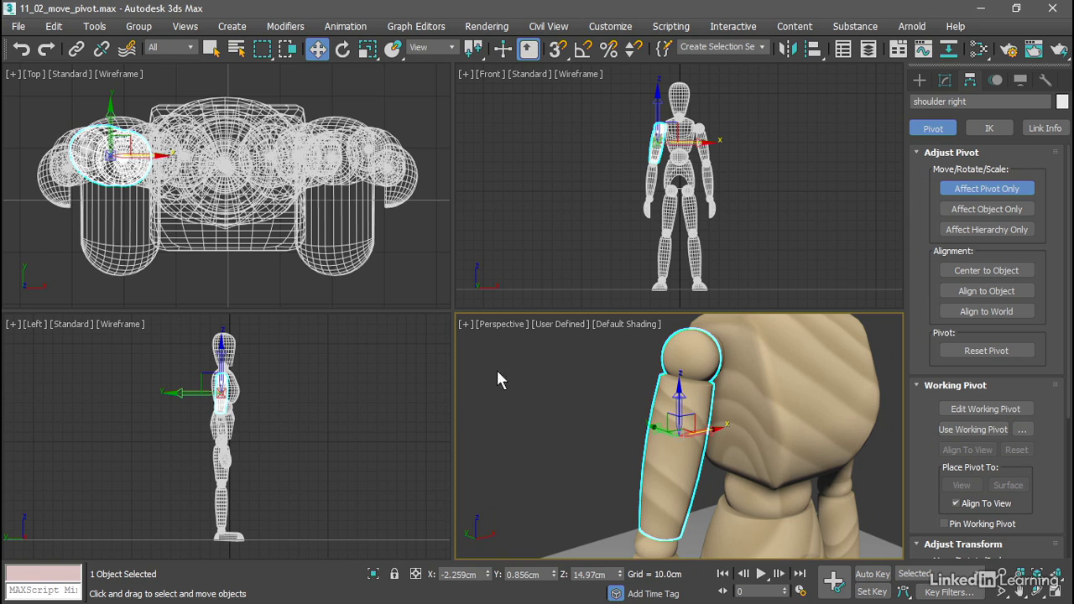
pyautogui.click(375, 575)
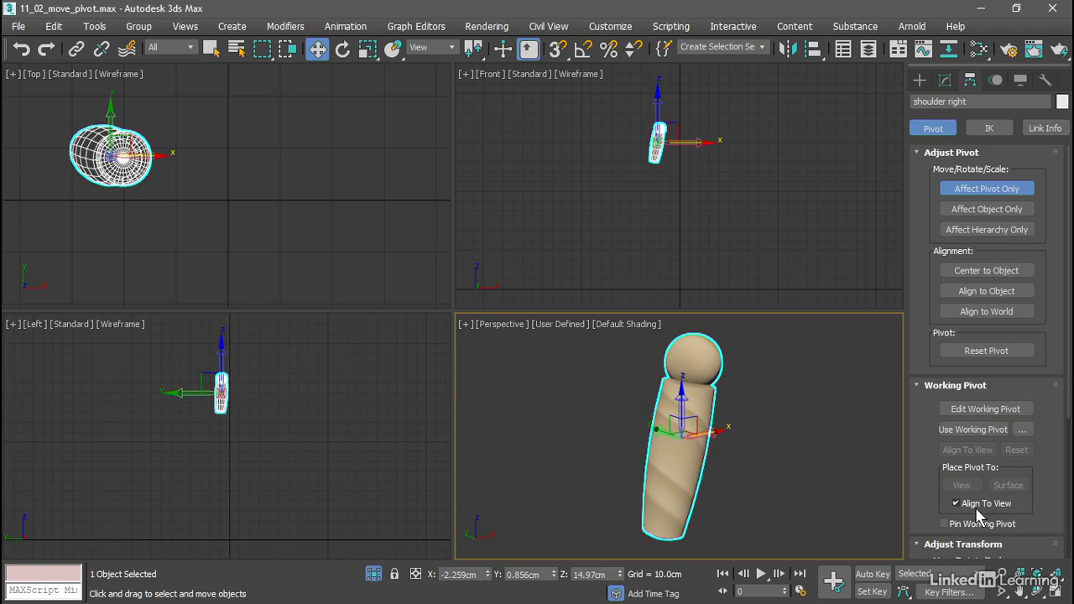
pyautogui.click(1056, 586)
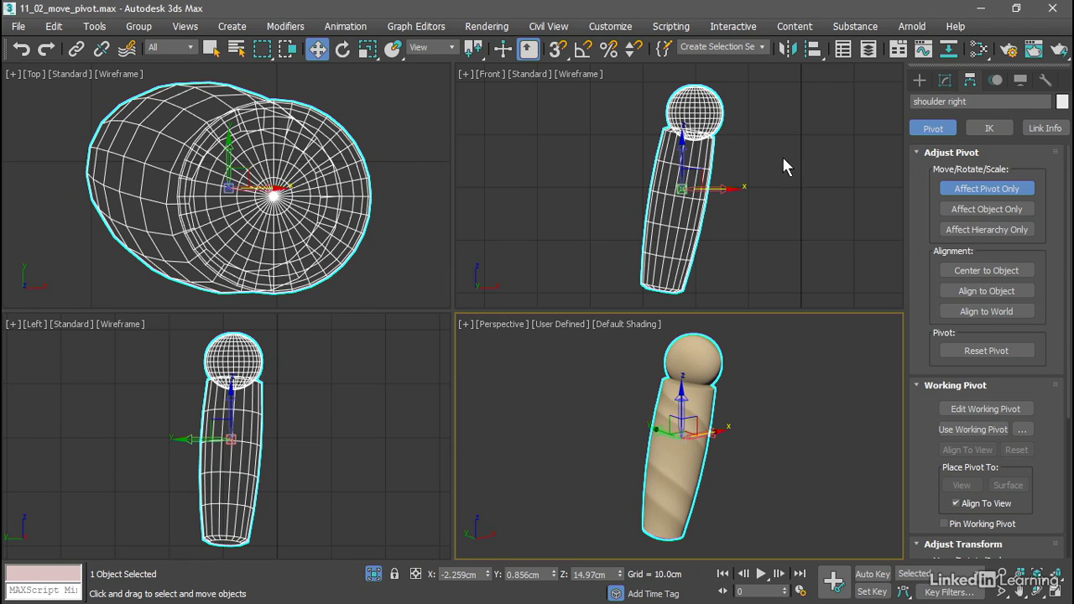
# Turn on 2.5D snapping with Vertex as the only snap target and Enable Axis Constraints switched on.
pyautogui.moveTo(560, 52); pyautogui.dragTo(559, 100)
pyautogui.click(559, 48)
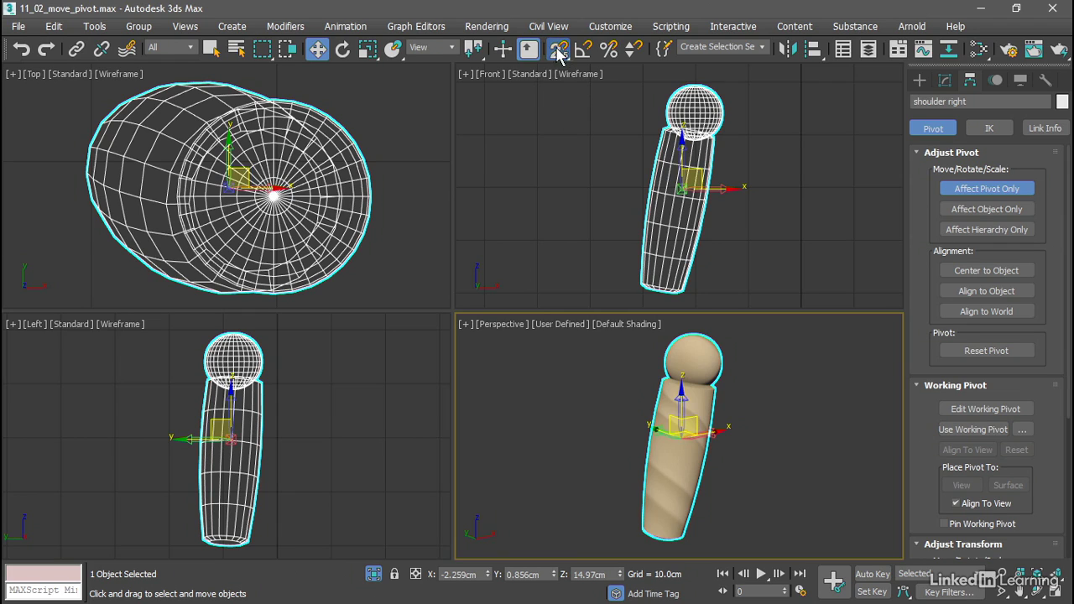
pyautogui.rightClick(560, 50)
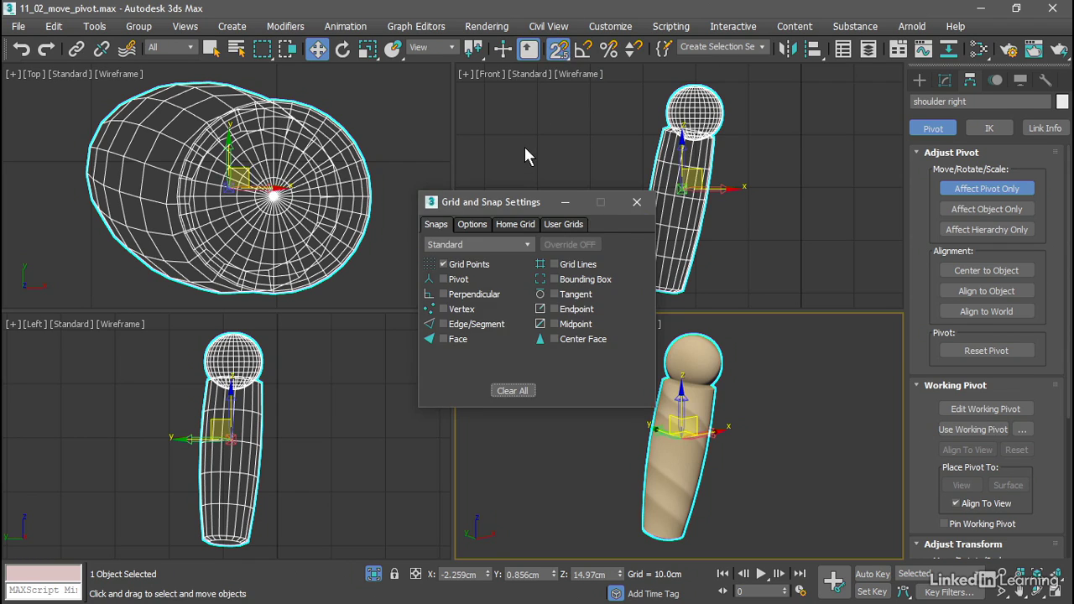
pyautogui.click(445, 265)
pyautogui.click(444, 309)
pyautogui.click(475, 225)
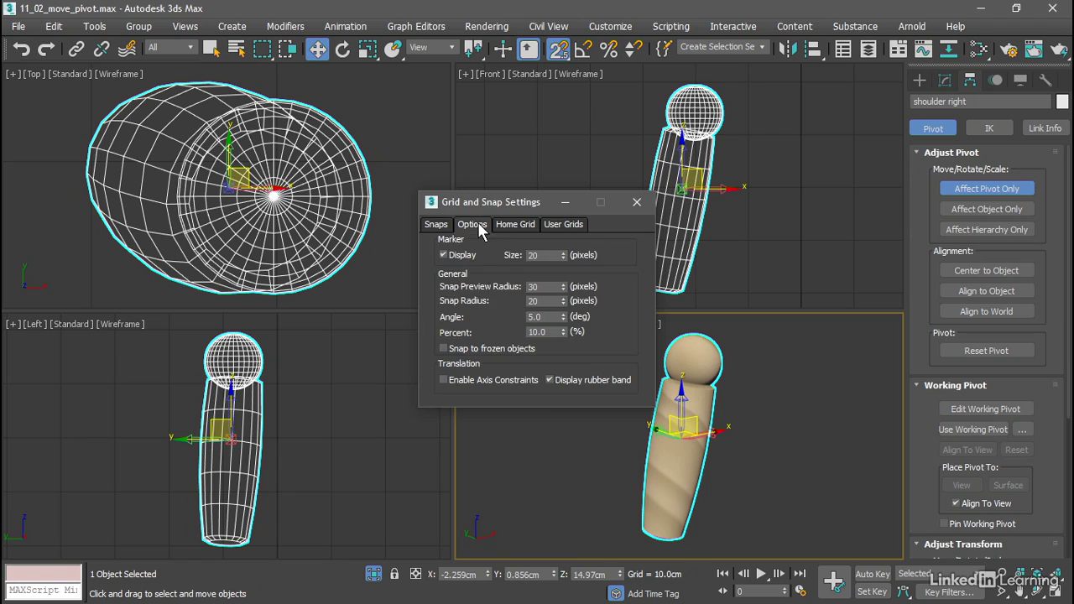
pyautogui.click(443, 380)
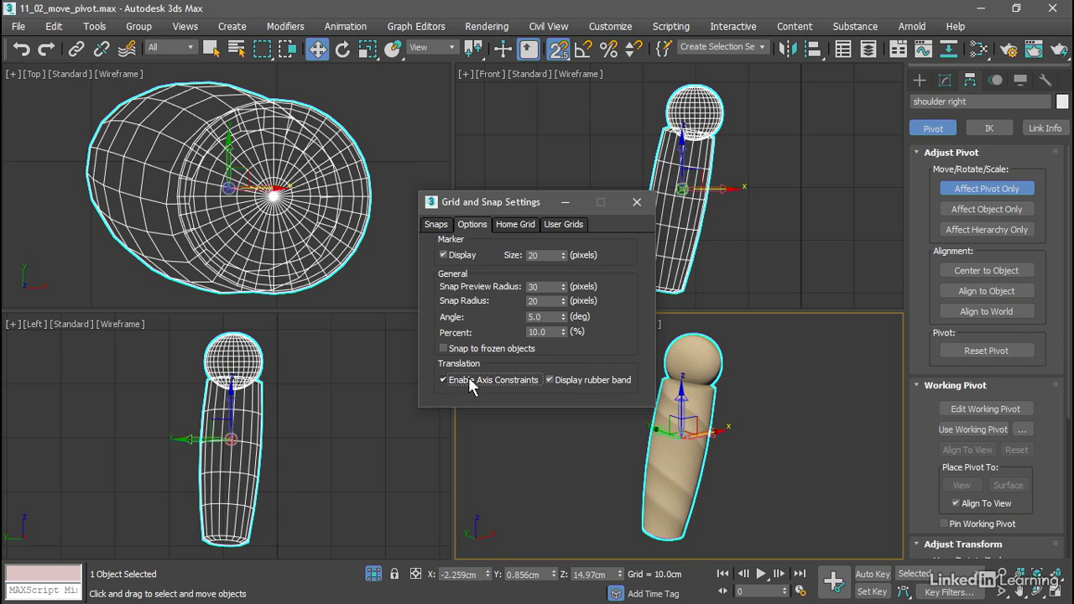
pyautogui.click(637, 204)
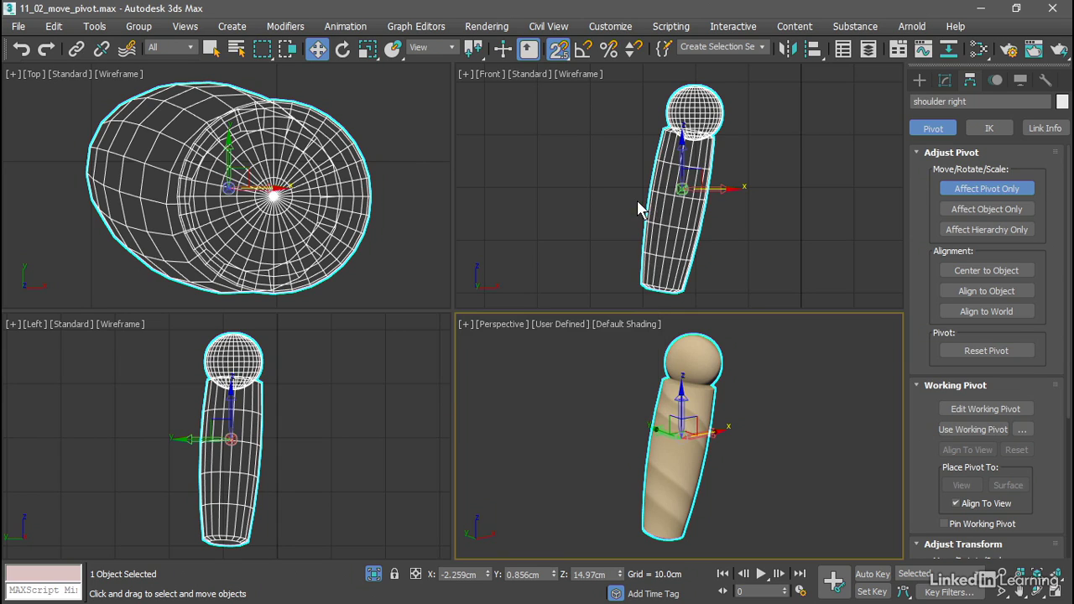
# Enlarge the transform gizmo and snap the arm's pivot to the centre vertex of the shoulder ball in the Front view.
pyautogui.rightClick(760, 249)
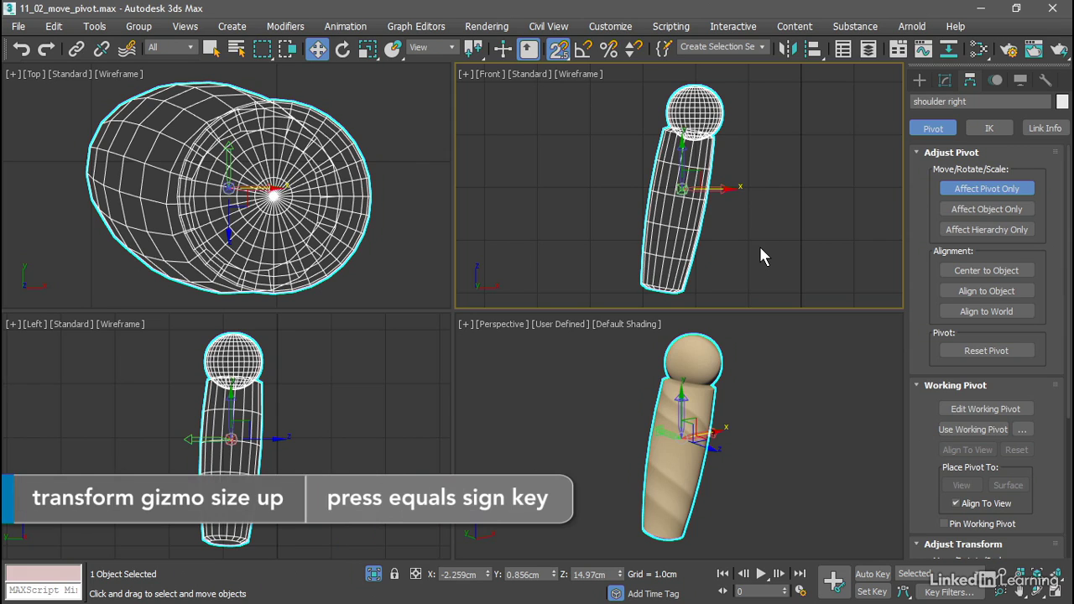
pyautogui.press('=')
pyautogui.press('=')
pyautogui.press('=')
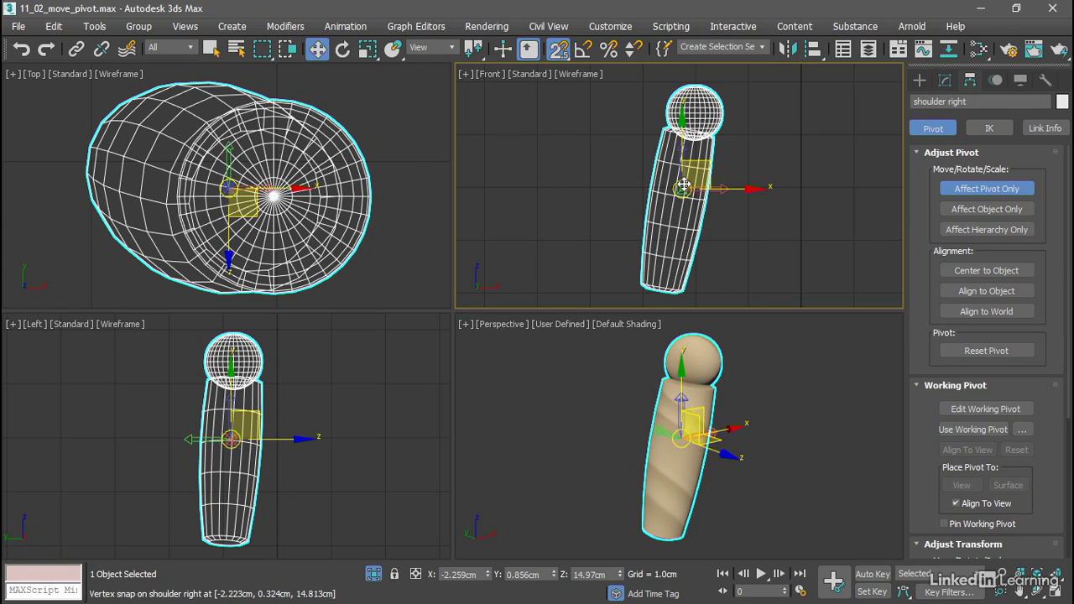
pyautogui.moveTo(684, 186); pyautogui.dragTo(695, 112)
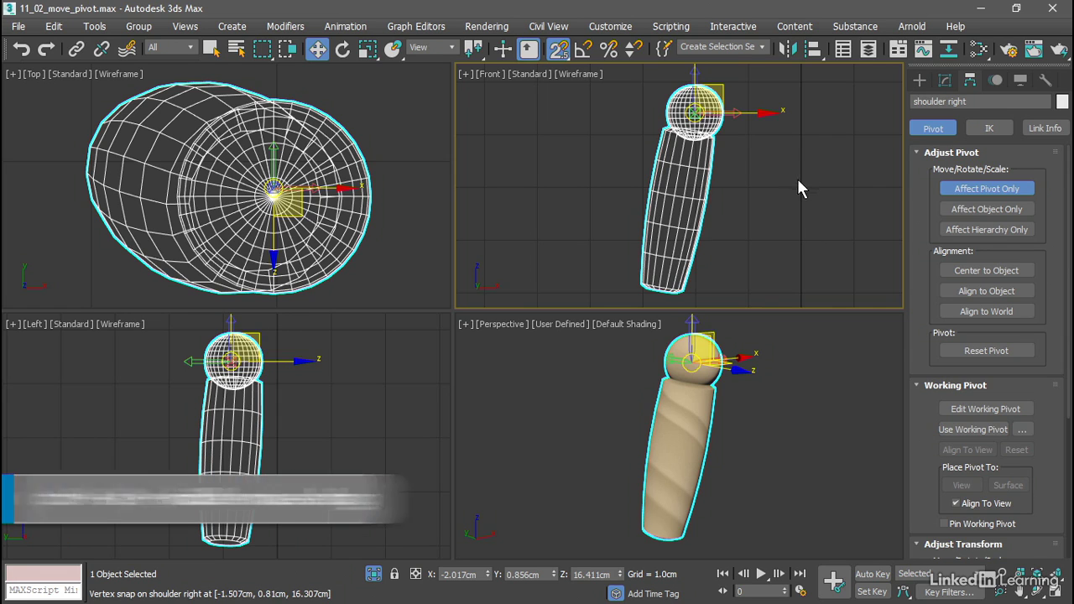
# Snap the pivot to the shoulder ball's central pole vertex in the Top view.
pyautogui.keyDown('ctrl'); pyautogui.keyDown('alt'); pyautogui.moveTo(759, 132); pyautogui.dragTo(747, 85, button='middle'); pyautogui.keyUp('alt'); pyautogui.keyUp('ctrl')
pyautogui.moveTo(696, 141); pyautogui.dragTo(797, 217, button='middle')
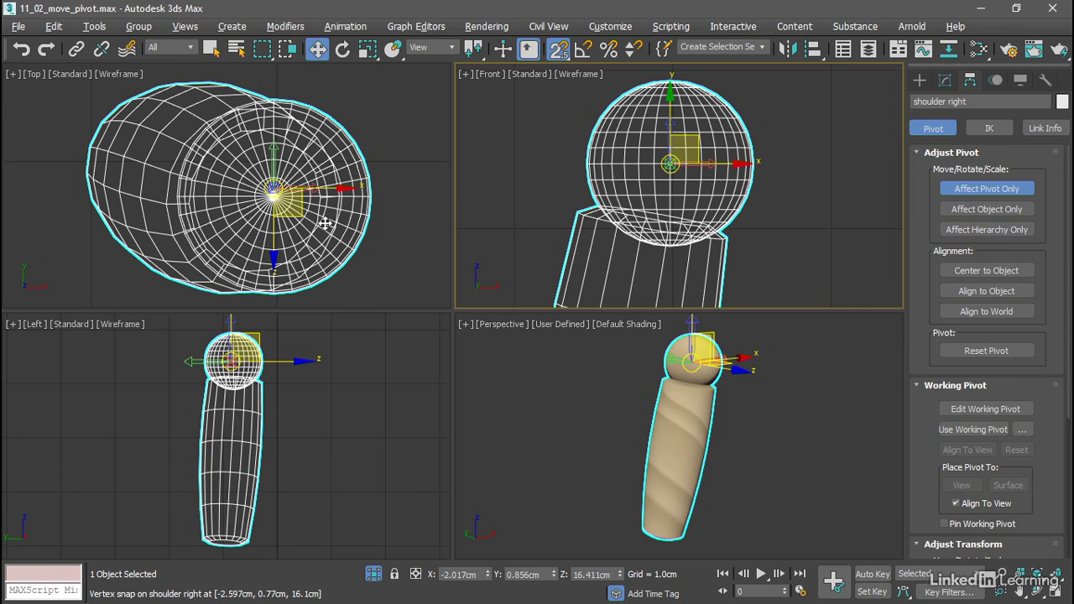
pyautogui.scroll(4, 305, 232)
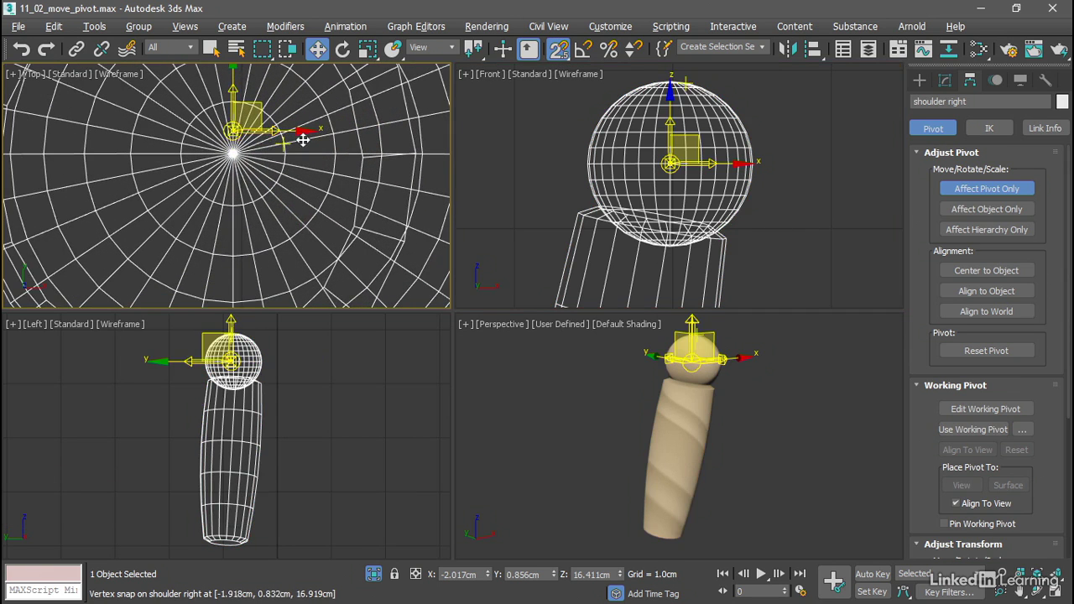
pyautogui.moveTo(242, 135); pyautogui.dragTo(233, 153)
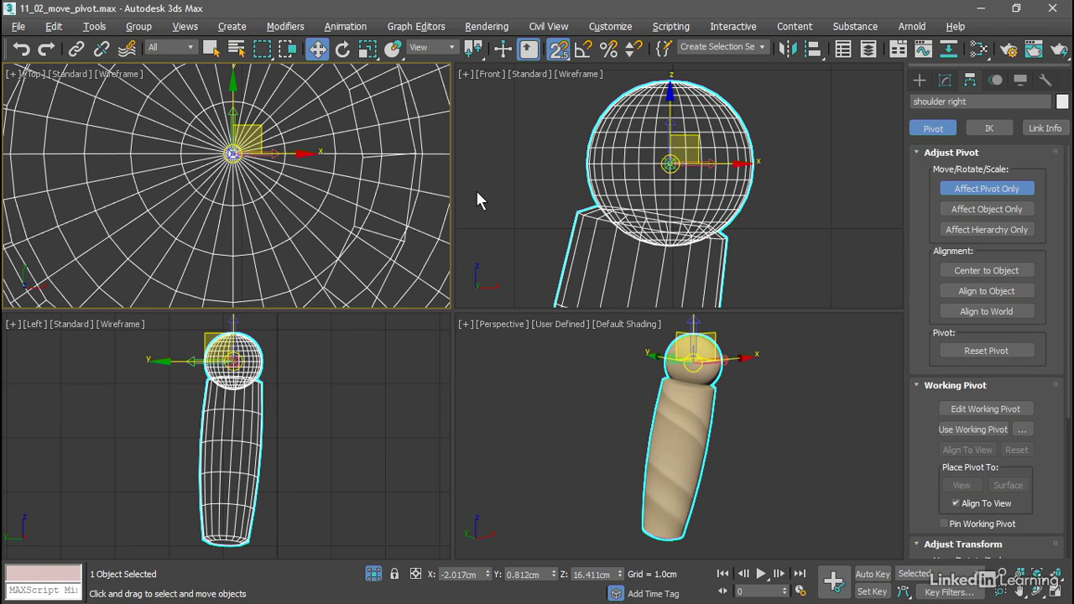
# Finish the pivot edit by turning off snapping, Affect Pivot Only and the isolation of the arm.
pyautogui.click(557, 48)
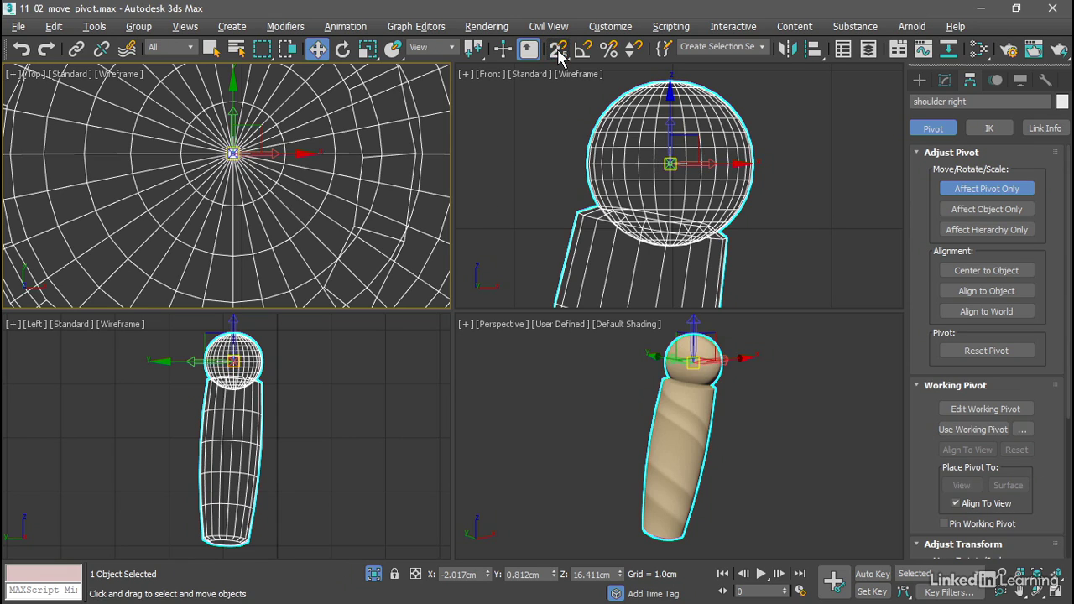
pyautogui.click(972, 189)
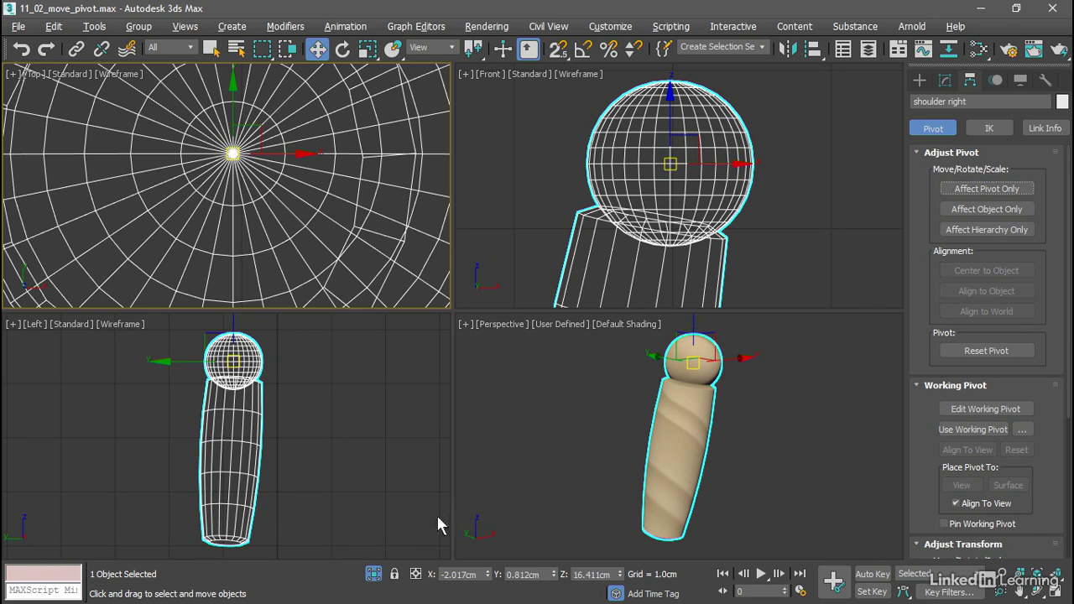
pyautogui.click(373, 574)
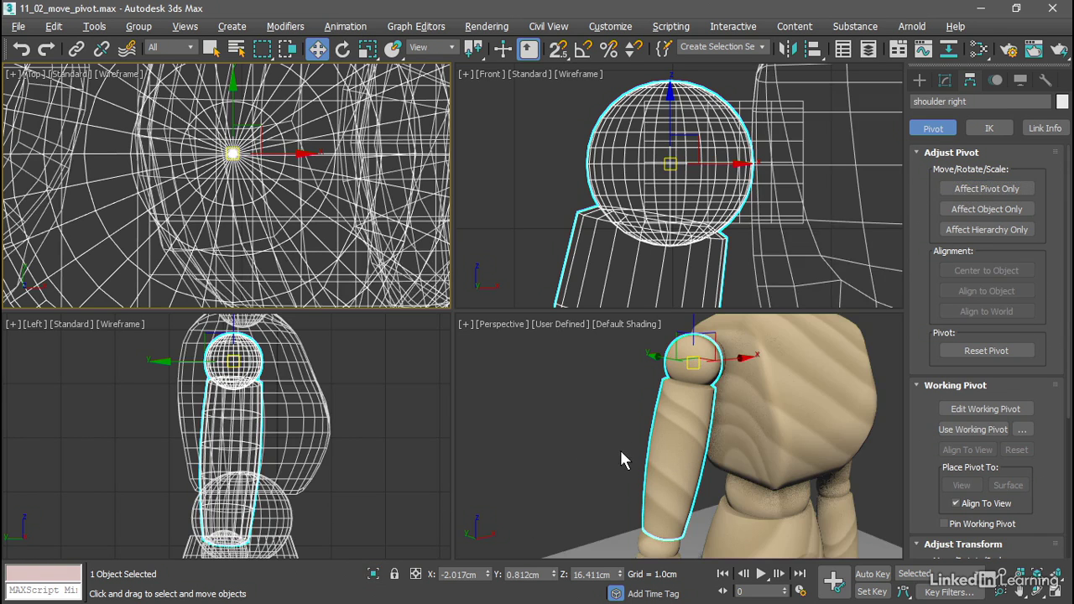
# Test the new pivot by rotating the arm about 40 degrees outward around Y in the perspective view, and undo it.
pyautogui.click(343, 49)
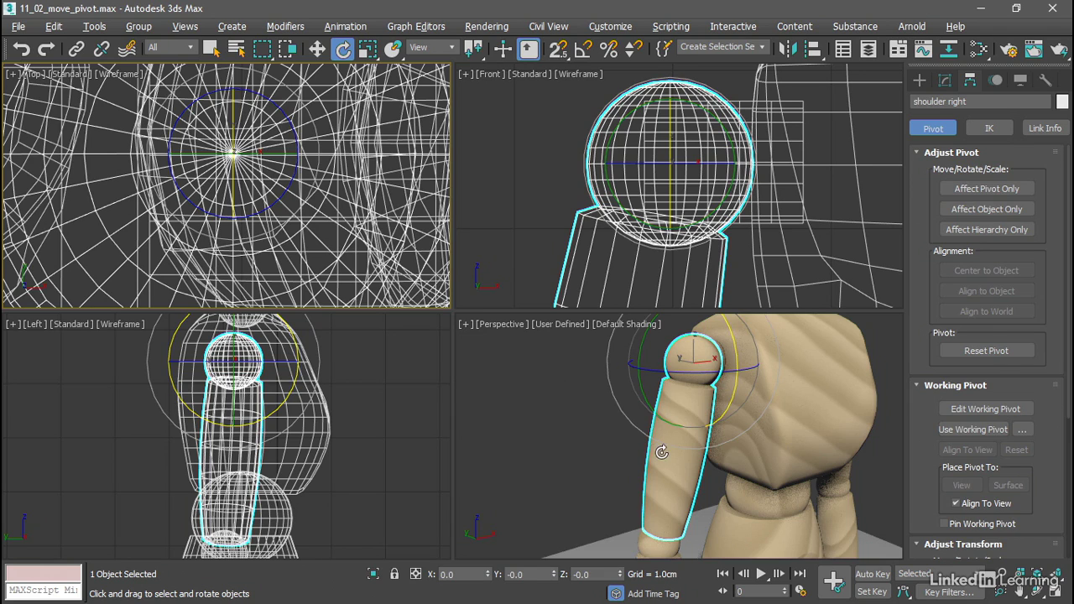
pyautogui.rightClick(599, 438)
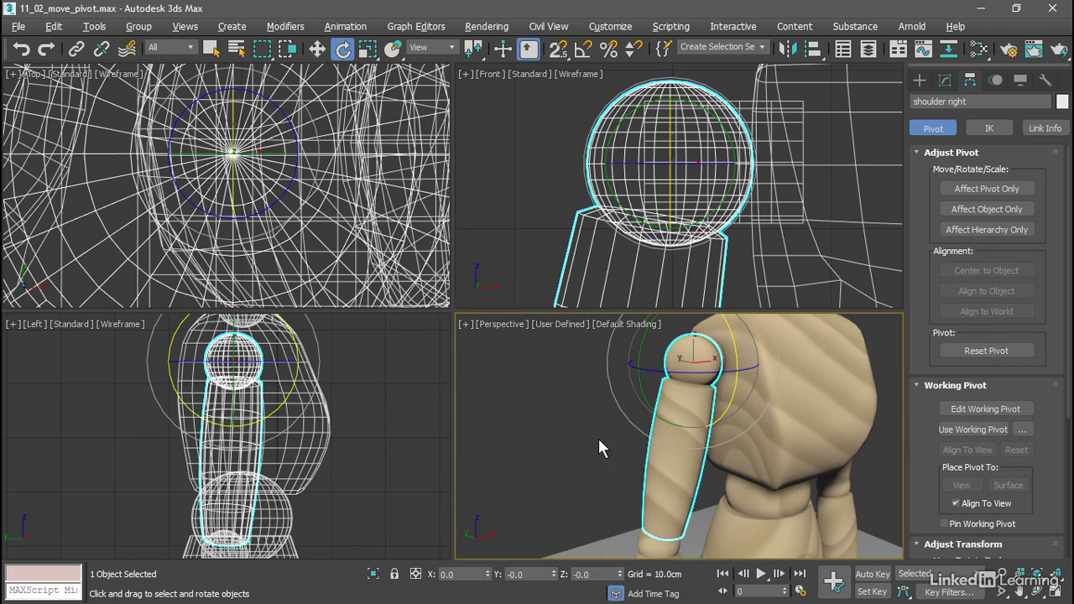
pyautogui.moveTo(641, 356); pyautogui.dragTo(640, 294)
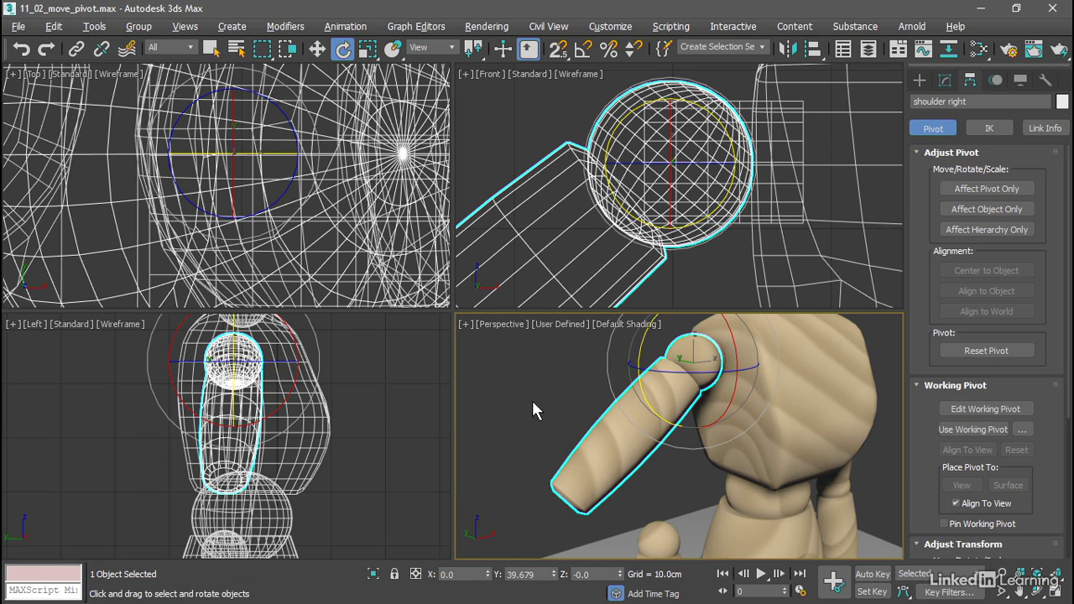
pyautogui.hotkey('ctrl', 'z')
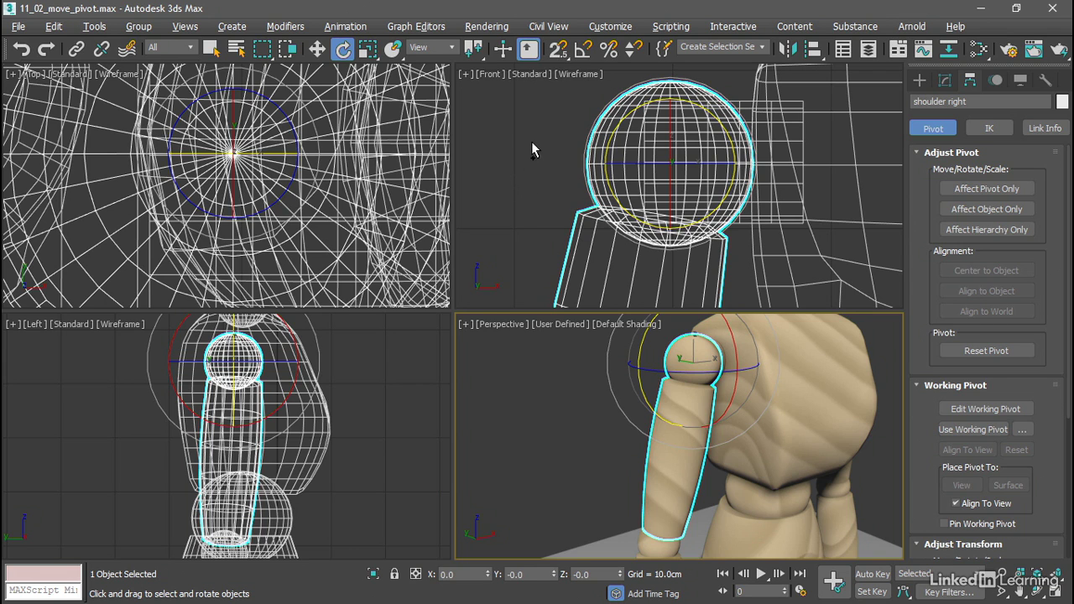
# Set the reference coordinate system of the Rotate tool to Local.
pyautogui.scroll(-5, 532, 149)
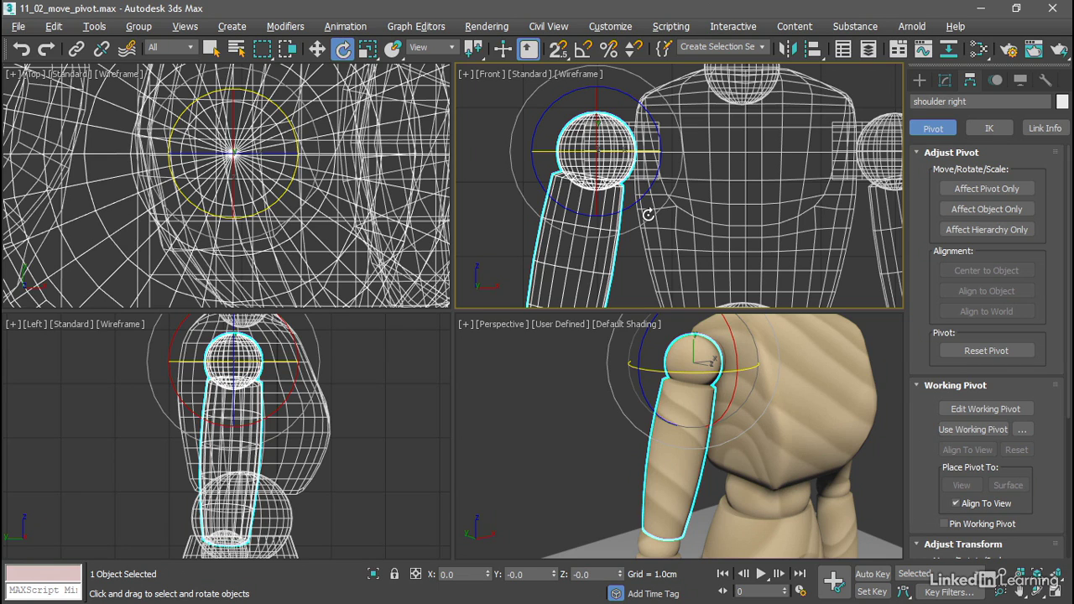
pyautogui.click(437, 49)
pyautogui.click(430, 103)
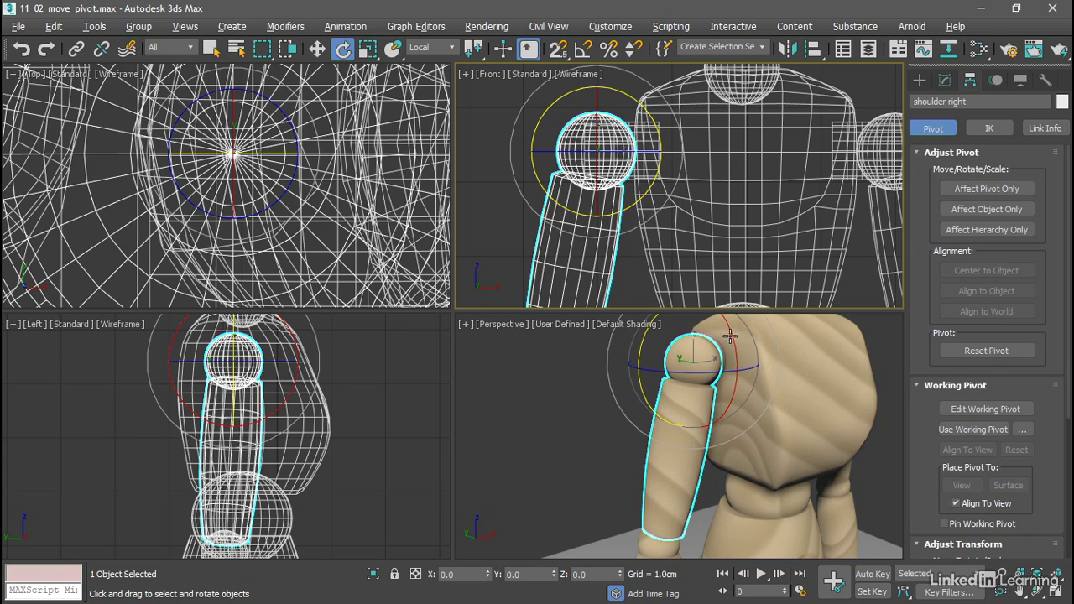
# Try swinging the arm around its local X axis in the perspective view and undo the rotation.
pyautogui.rightClick(584, 387)
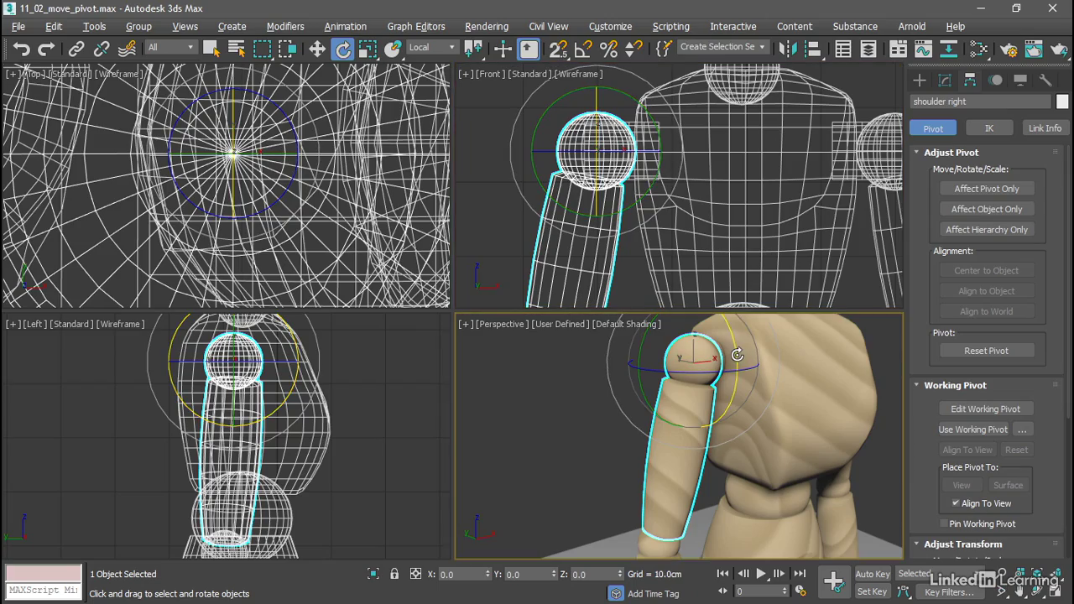
pyautogui.moveTo(737, 354); pyautogui.dragTo(713, 243)
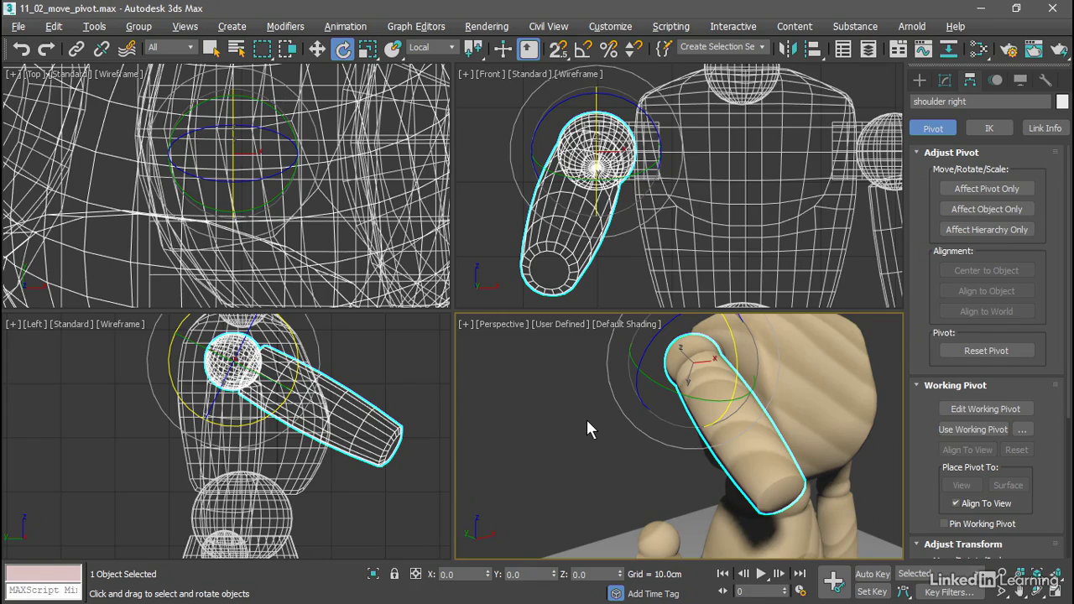
pyautogui.hotkey('ctrl', 'z')
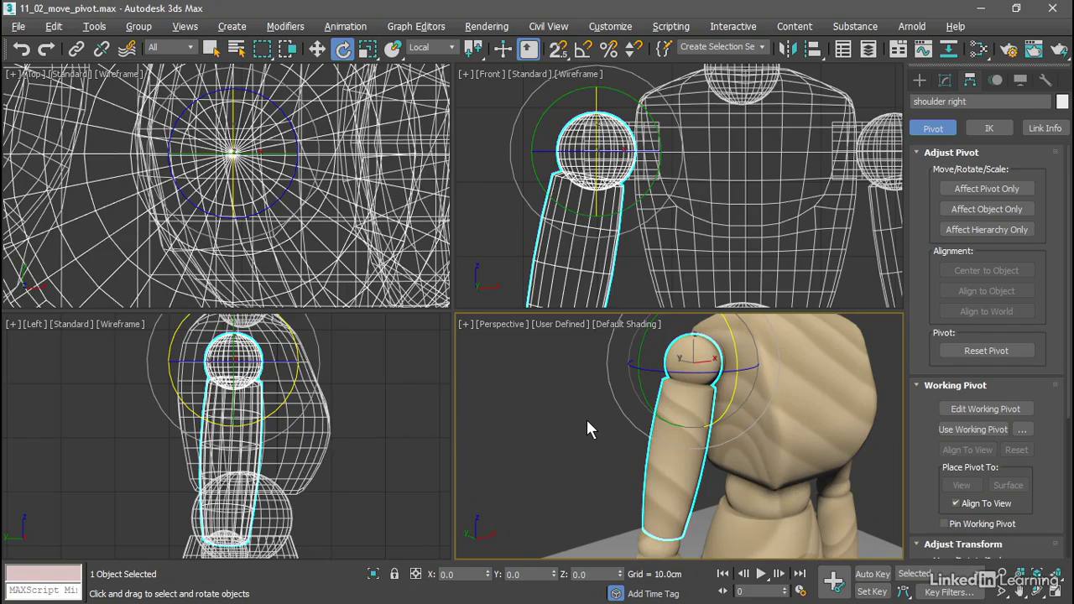